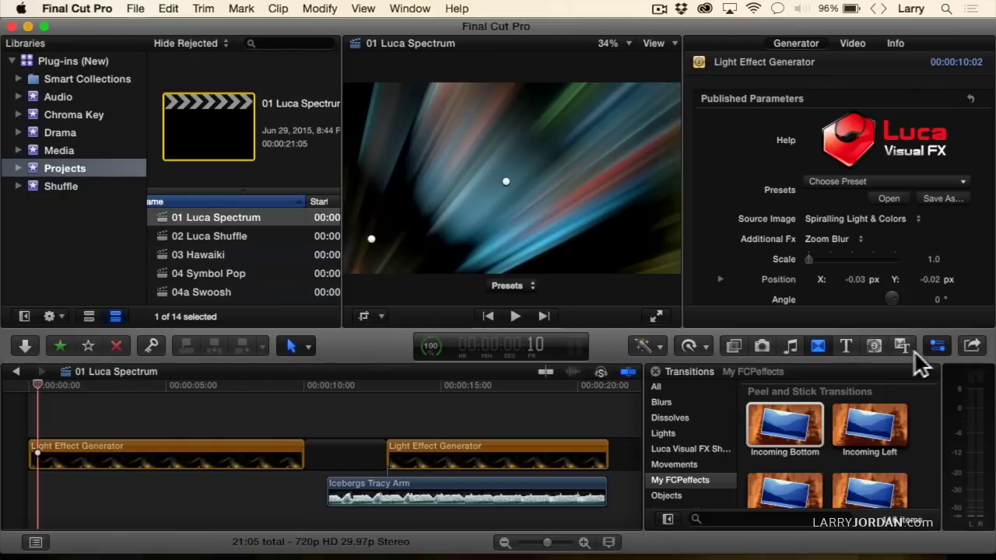
Hide the Inspector and Browser, then play and scrub through the first light-effect clip
left_click(928, 344)
key("ctrl+super+1")
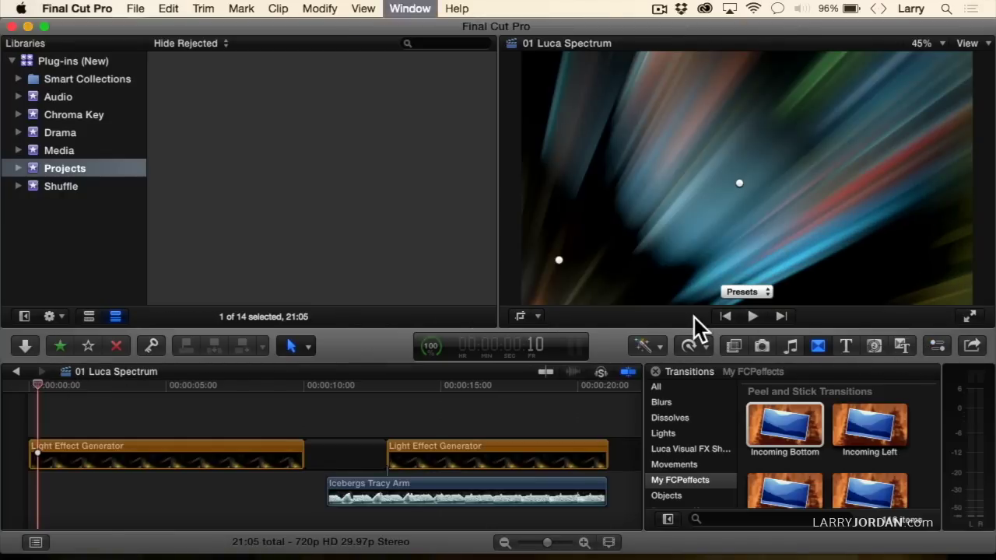
key("space")
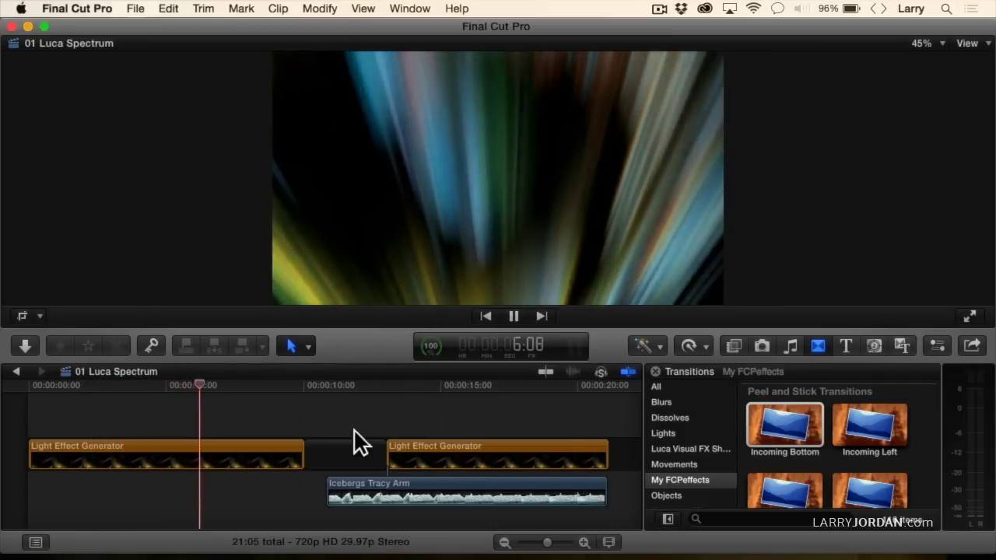
key("space")
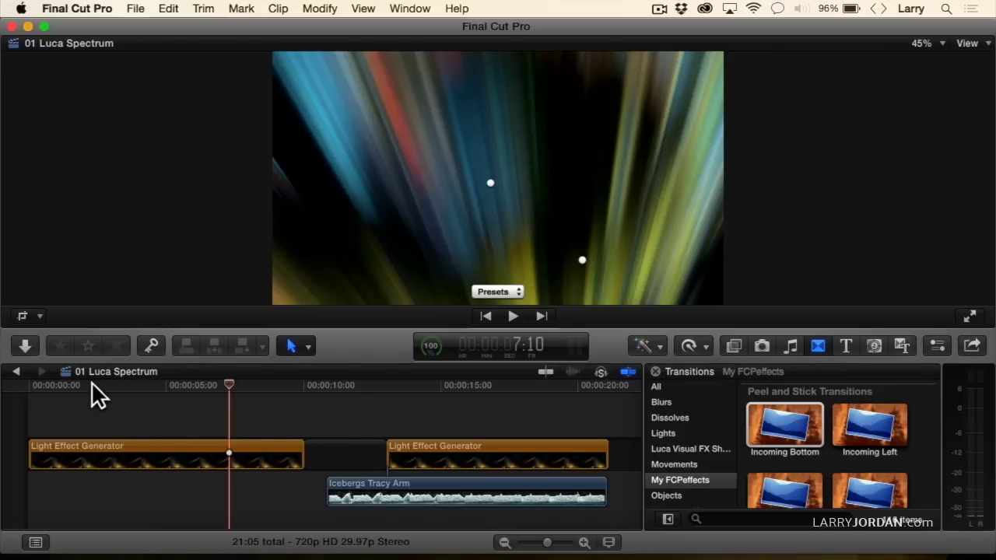
left_click_drag(183, 386, 29, 387)
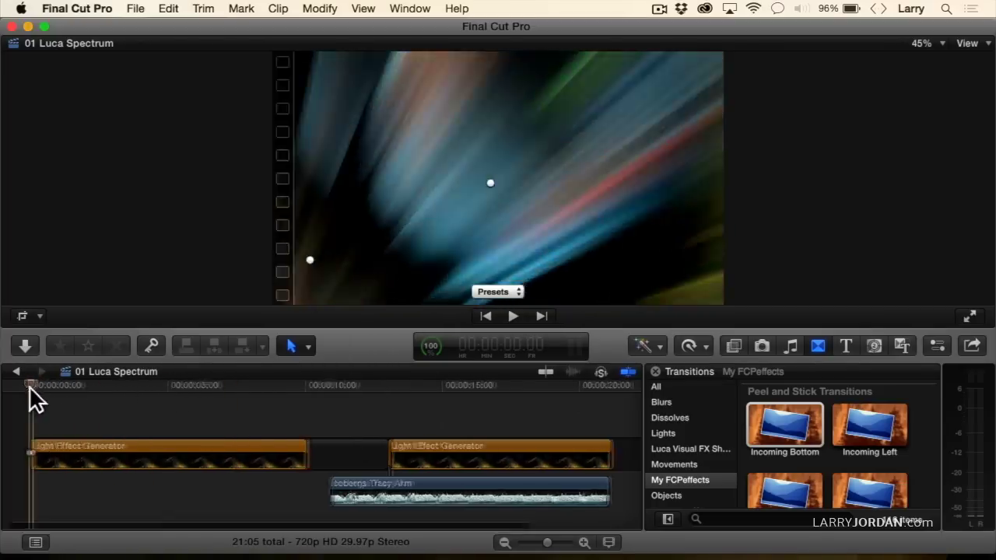
key("space")
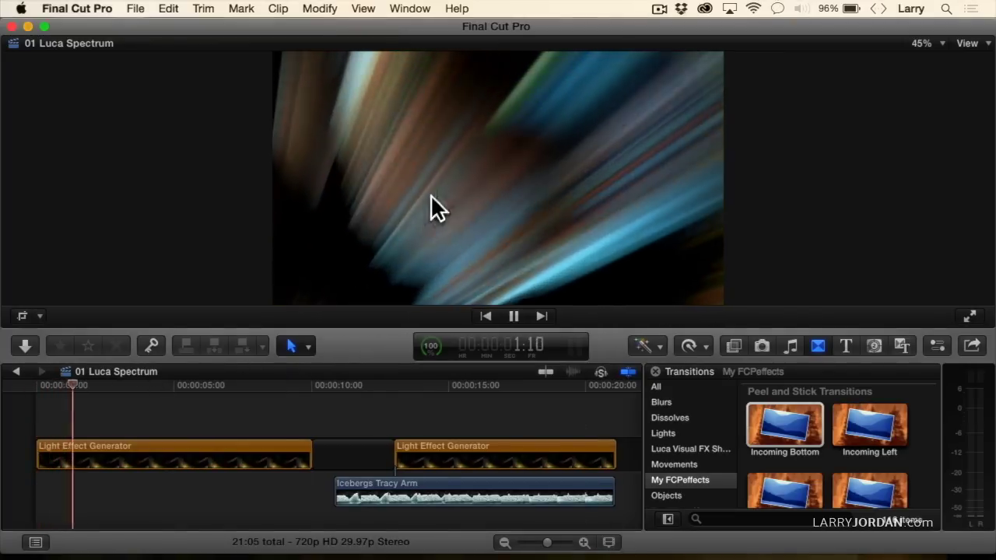
key("space")
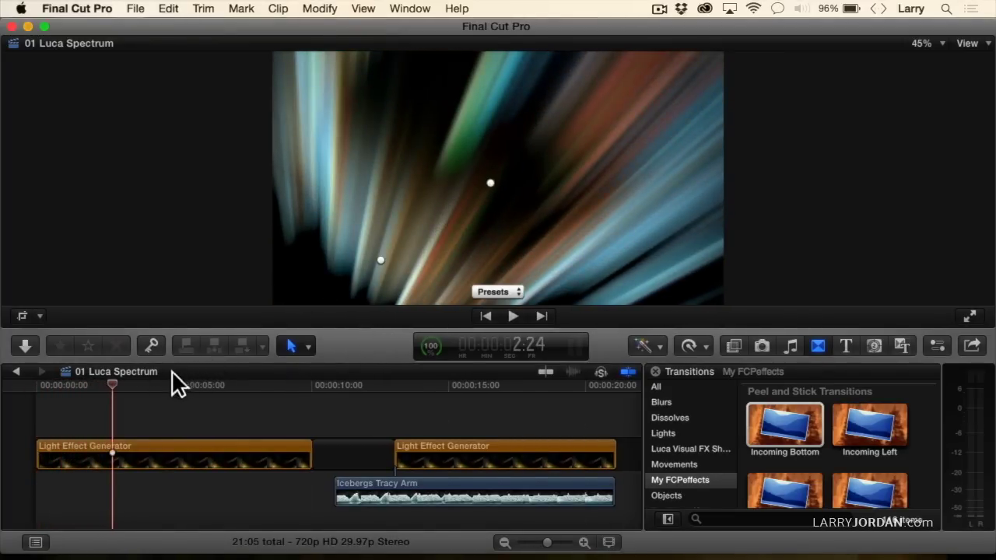
left_click_drag(116, 382, 256, 379)
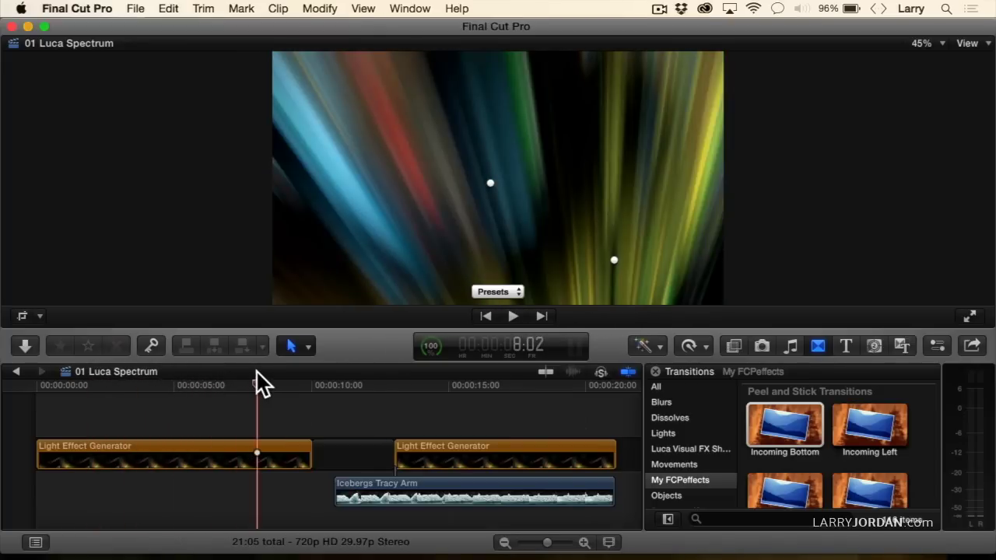
left_click(313, 384)
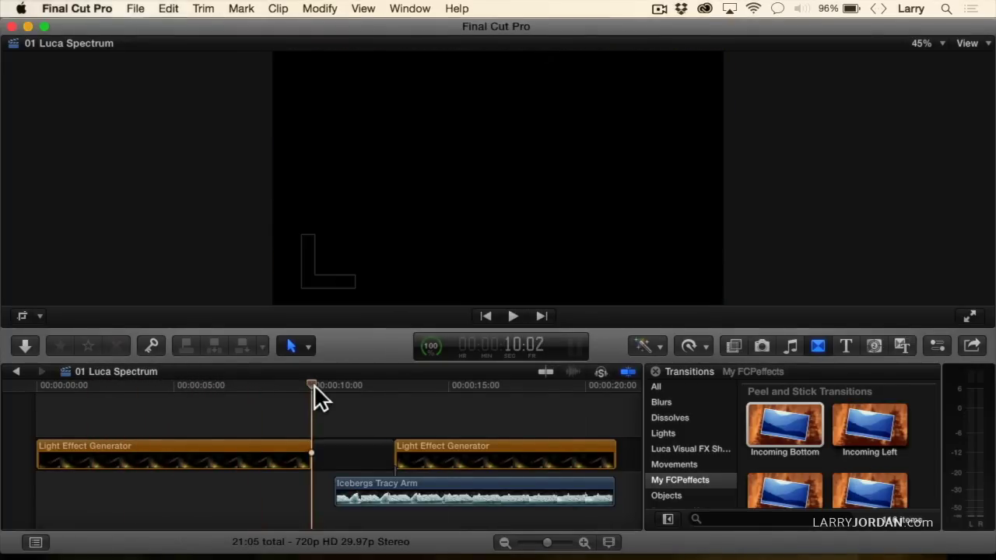
key("space")
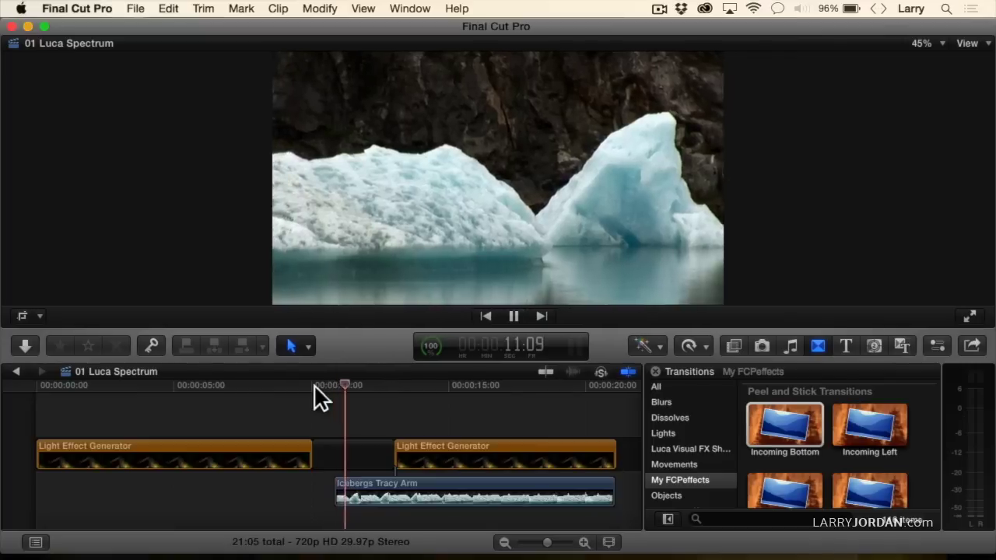
key("space")
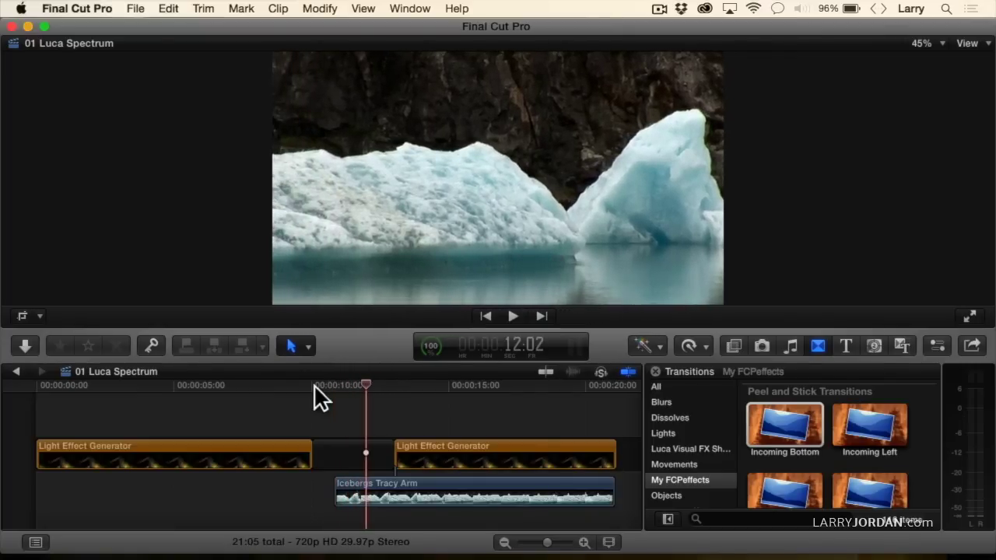
key("space")
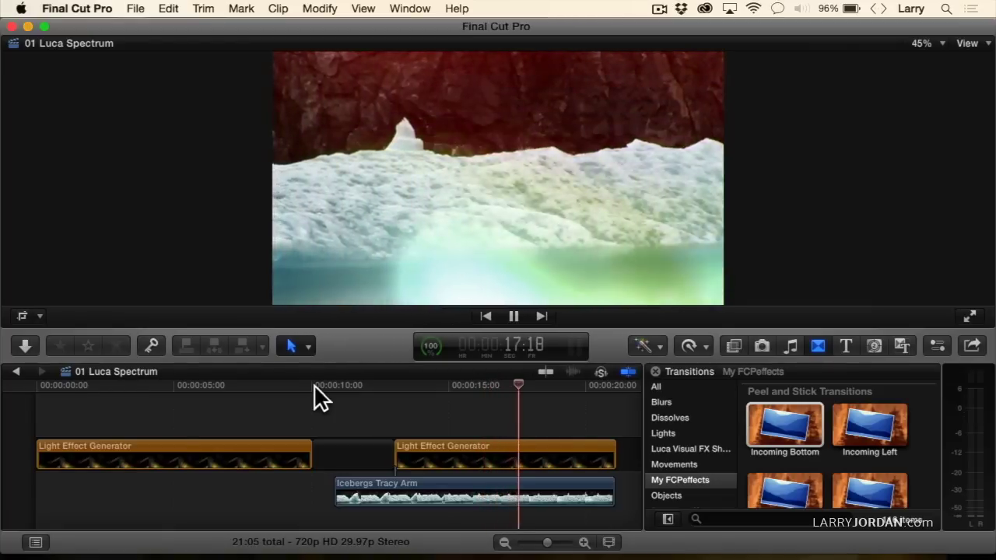
key("space")
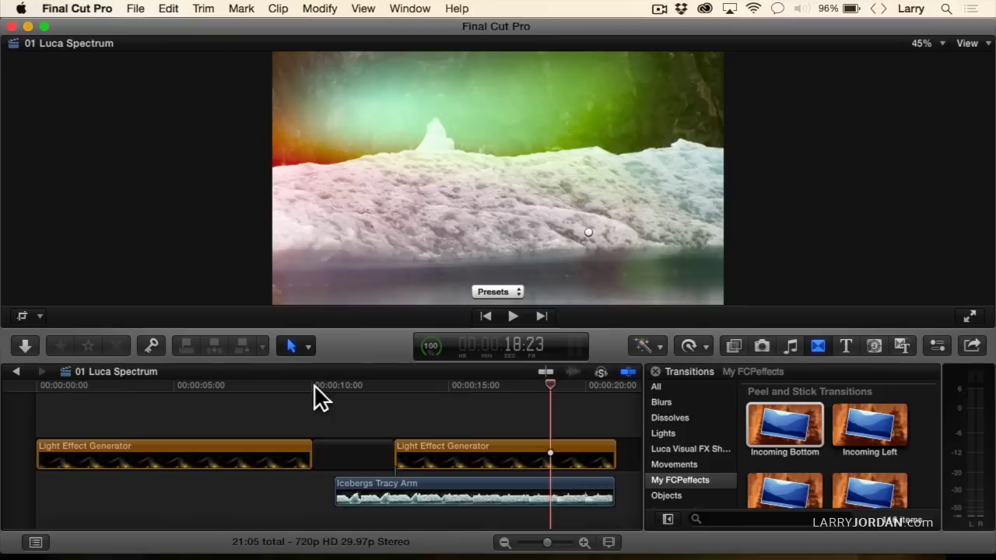
left_click_drag(229, 388, 188, 465)
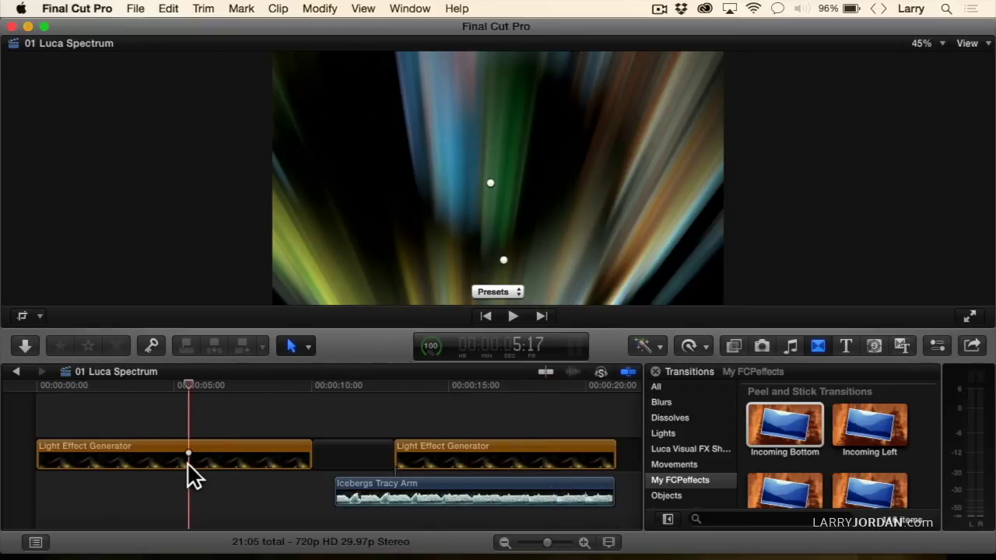
left_click(187, 467)
In the generator Inspector, try Electric, then set Source Image to Floating Light
left_click(936, 345)
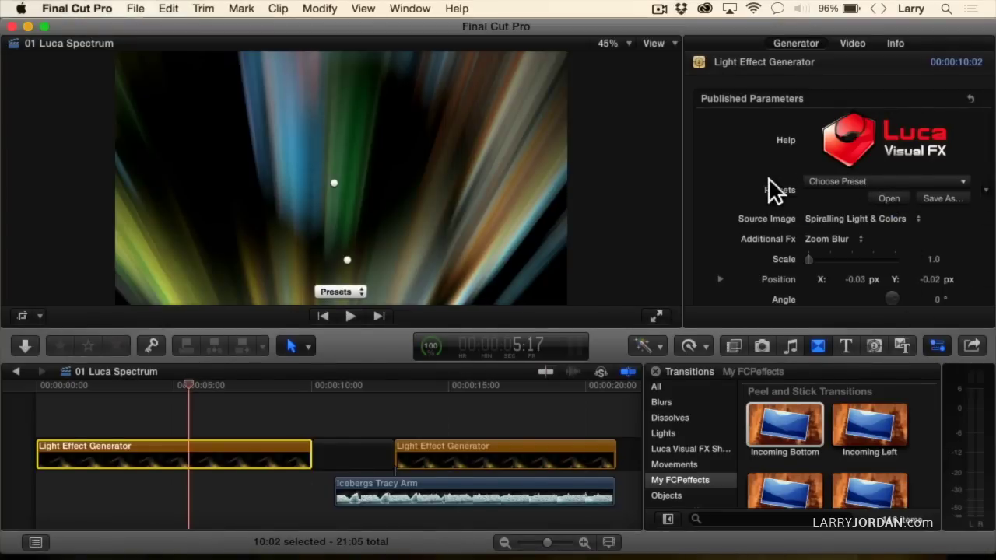
scroll(712, 187, "down", 3)
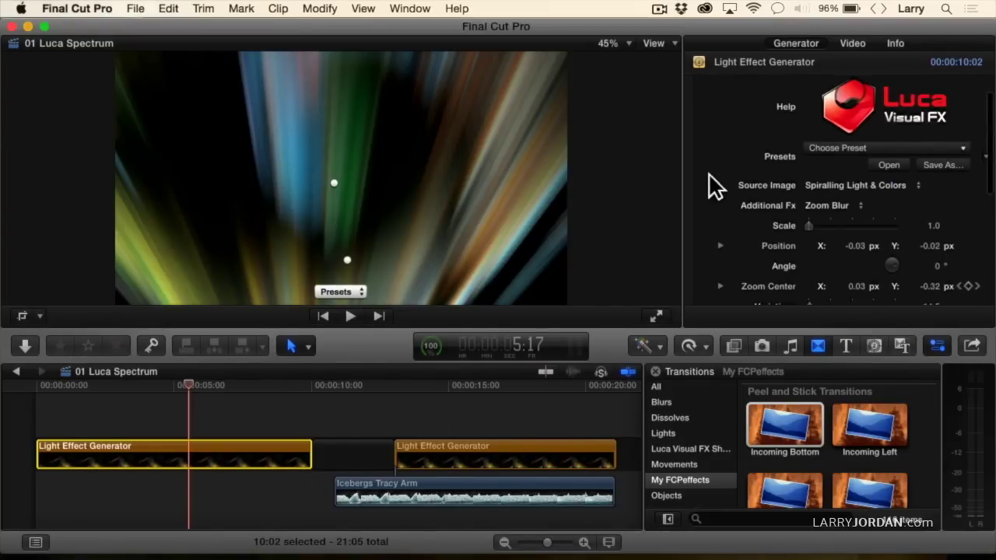
left_click(828, 168)
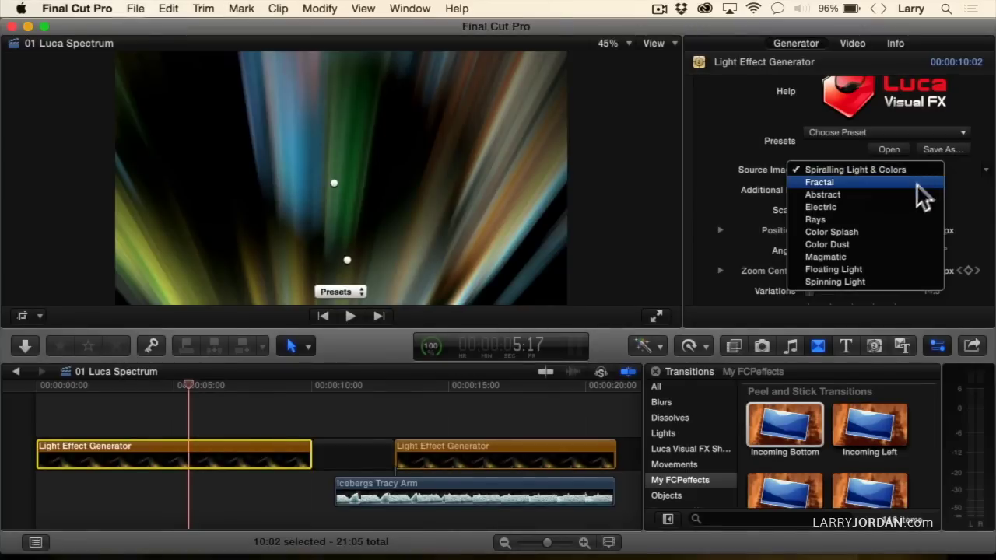
key("Escape")
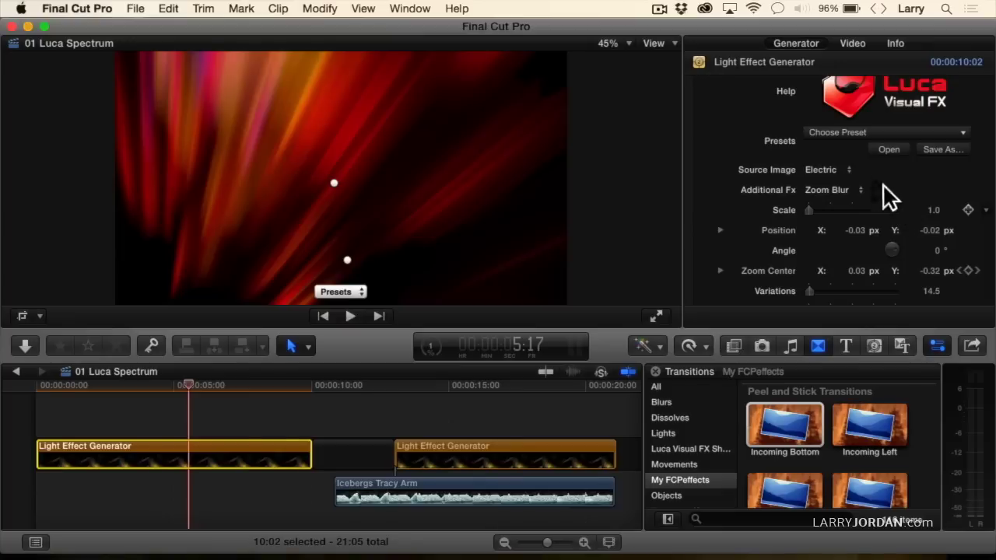
left_click(846, 171)
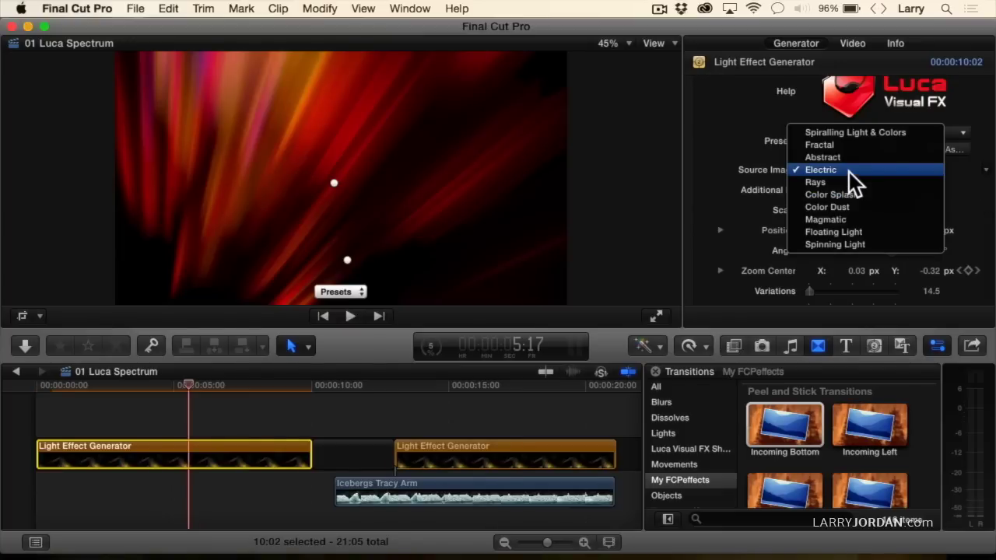
left_click(856, 233)
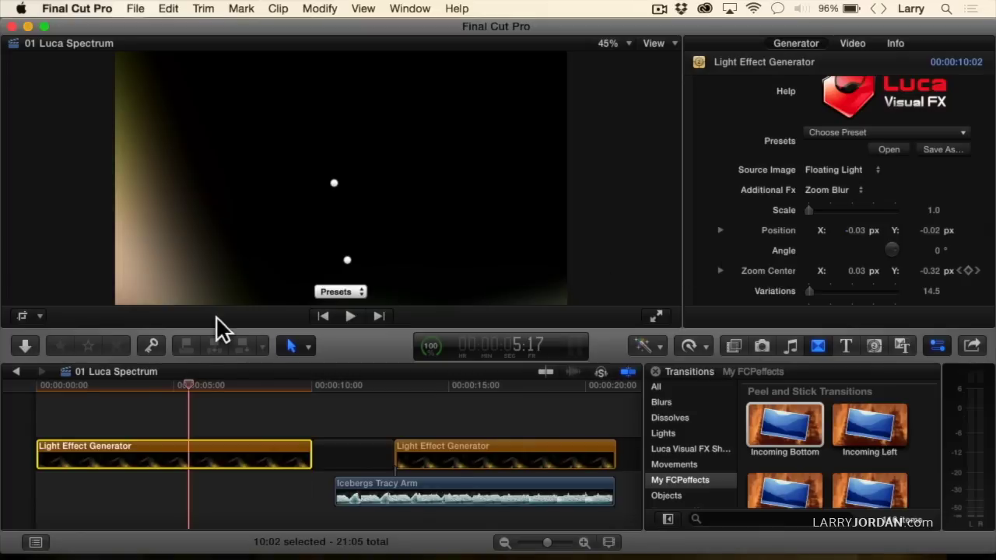
With the playhead at 2:27, set the generator's Additional Fx to KaleidoFractals
left_click_drag(186, 389, 122, 388)
scroll(724, 214, "down", 3)
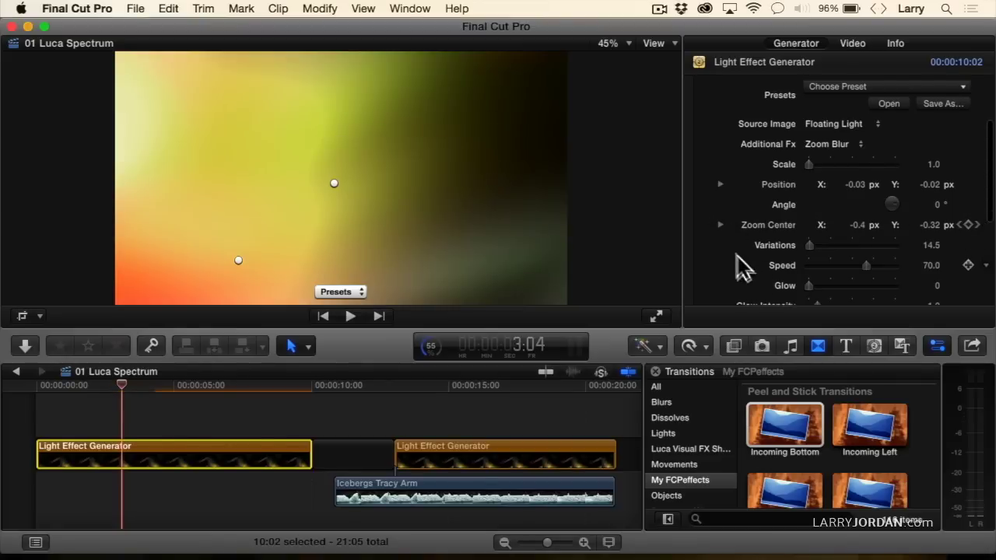
scroll(734, 250, "down", 3)
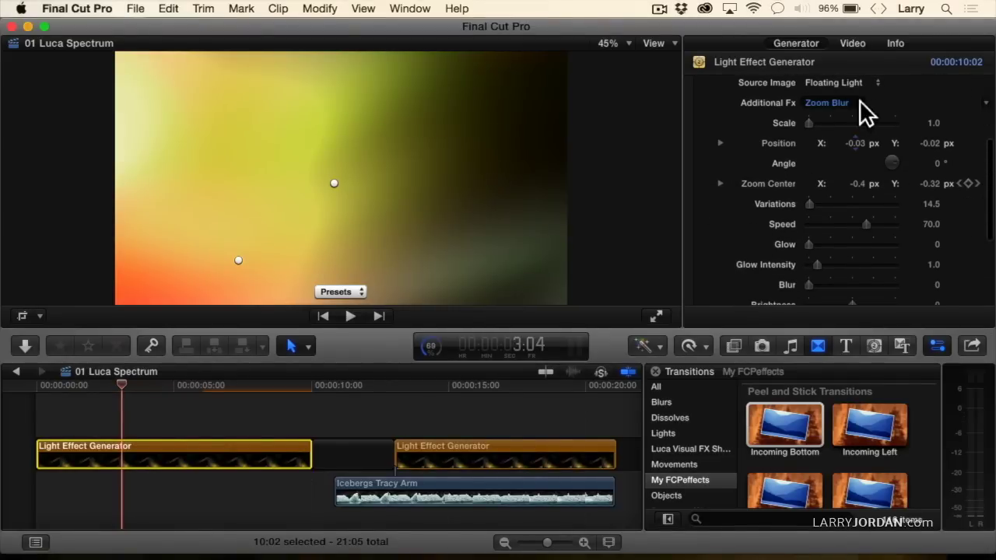
left_click(855, 104)
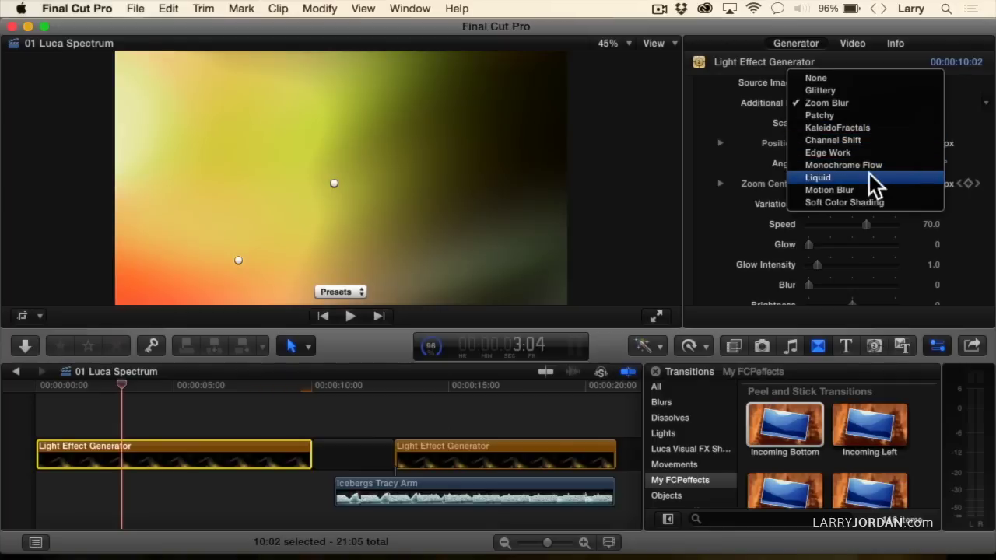
left_click(869, 129)
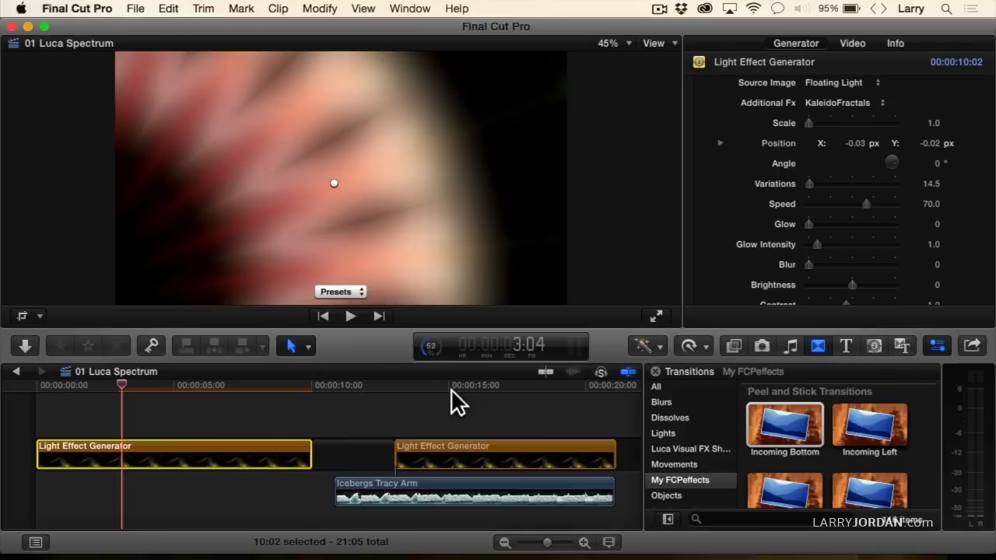
scroll(727, 140, "up", 1)
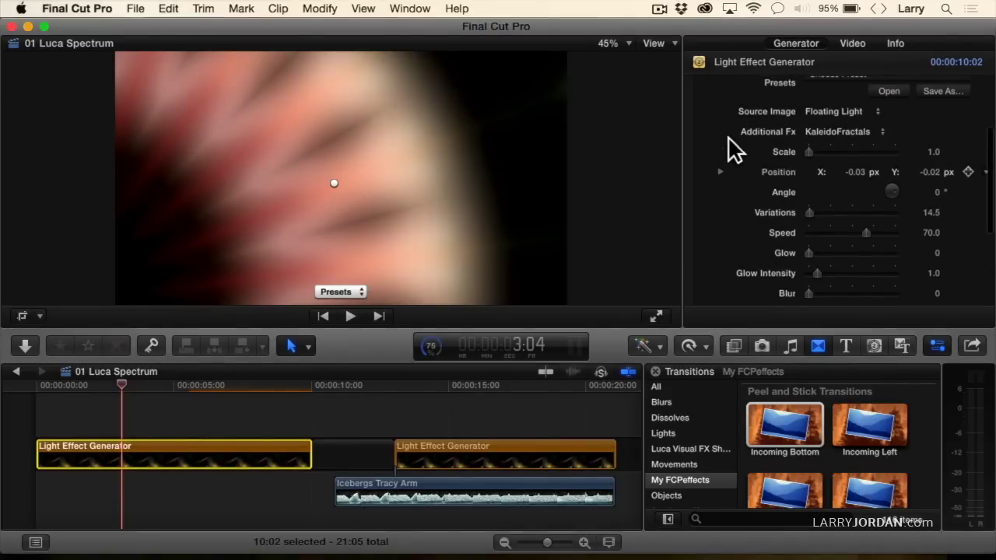
scroll(734, 148, "down", 3)
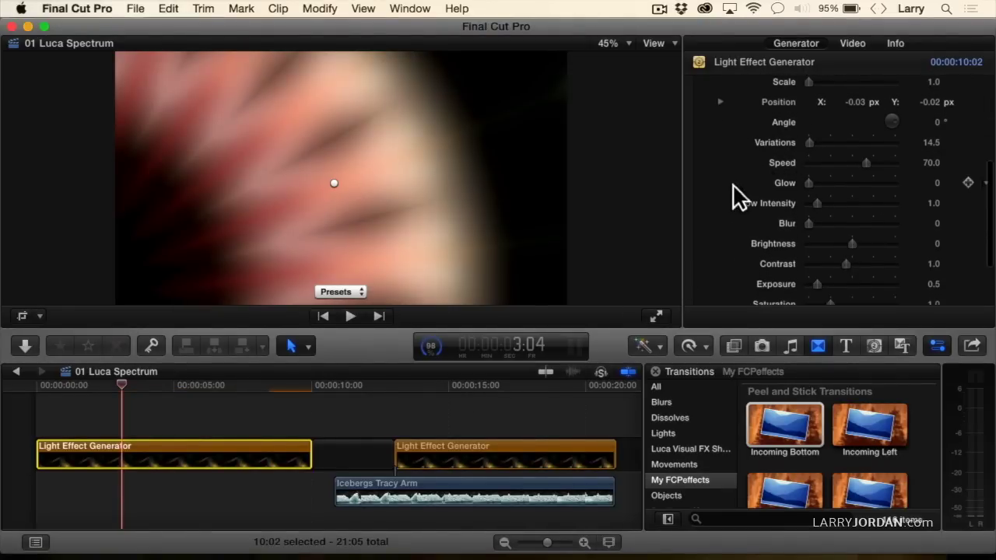
scroll(758, 222, "down", 2)
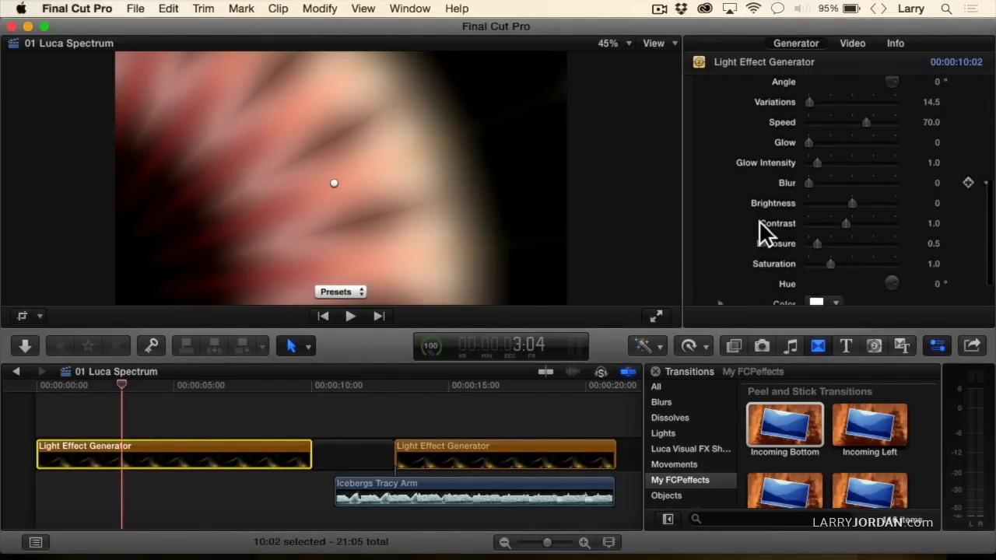
scroll(759, 220, "down", 2)
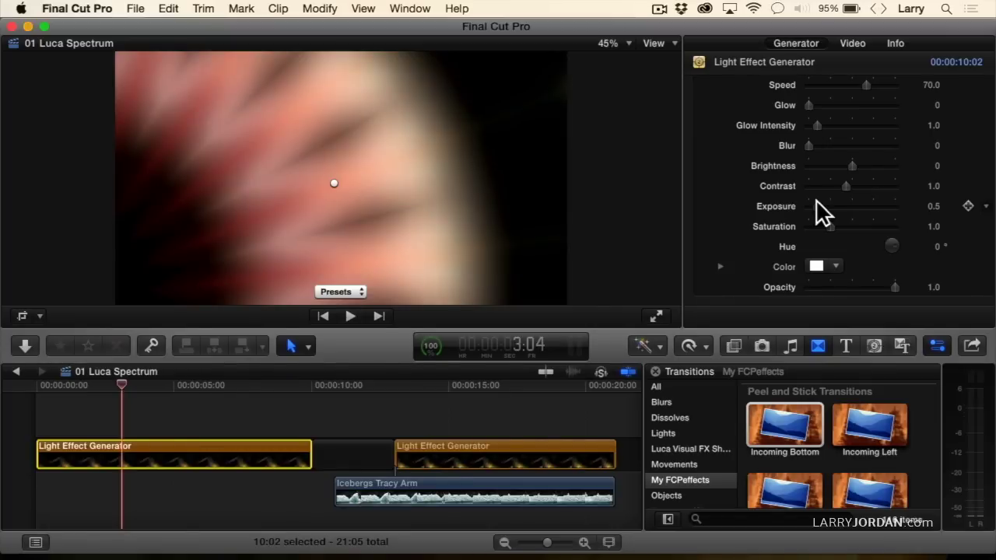
Select the second Light Effect Generator clip over the icebergs and show its Video properties
left_click(475, 387)
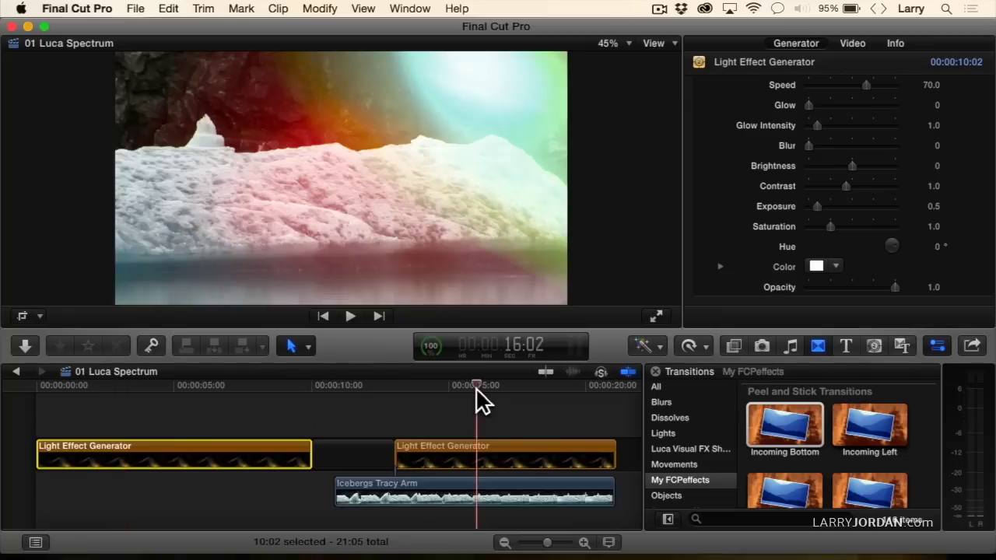
left_click(473, 450)
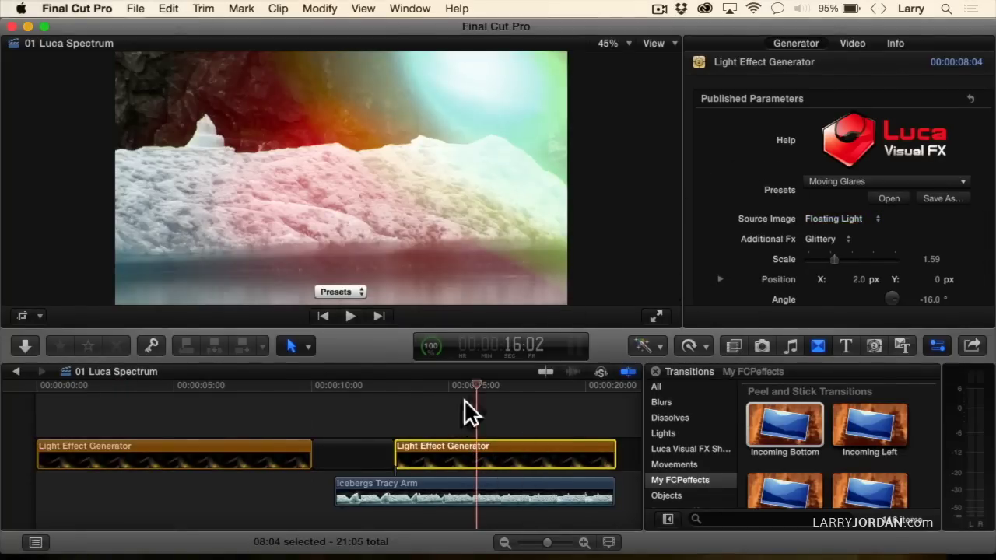
left_click_drag(473, 385, 445, 393)
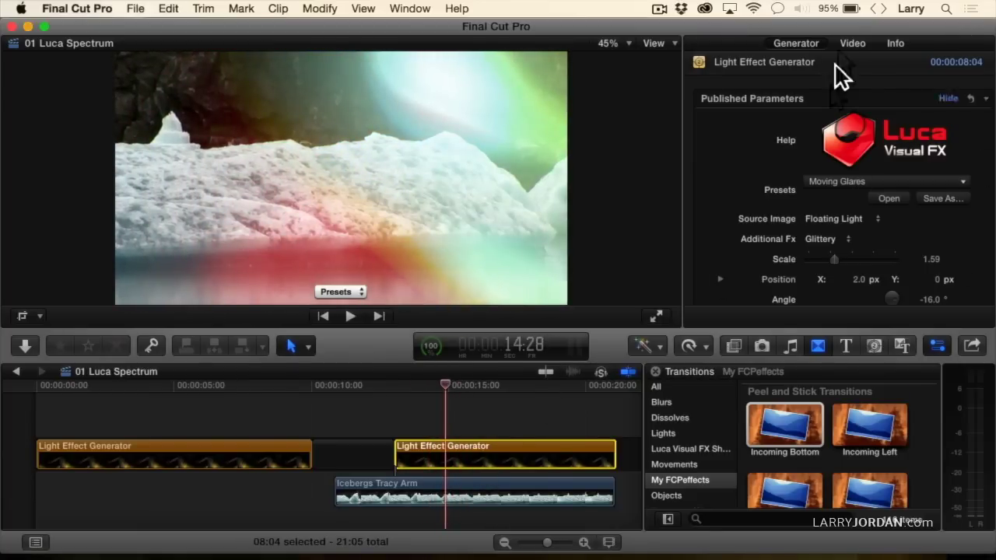
left_click(845, 41)
scroll(743, 155, "down", 5)
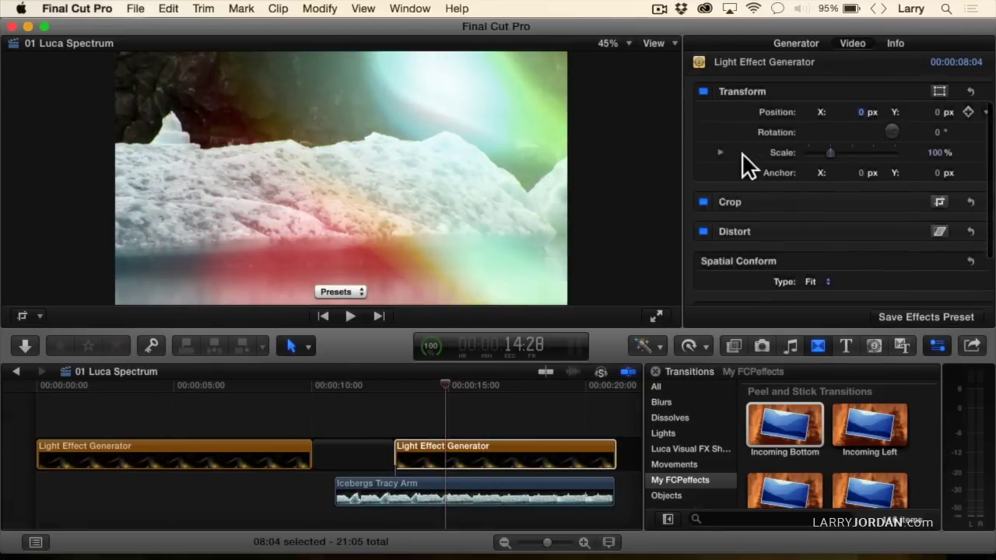
Compare the Normal blend mode, then set Blend Mode back to Screen
left_click(824, 266)
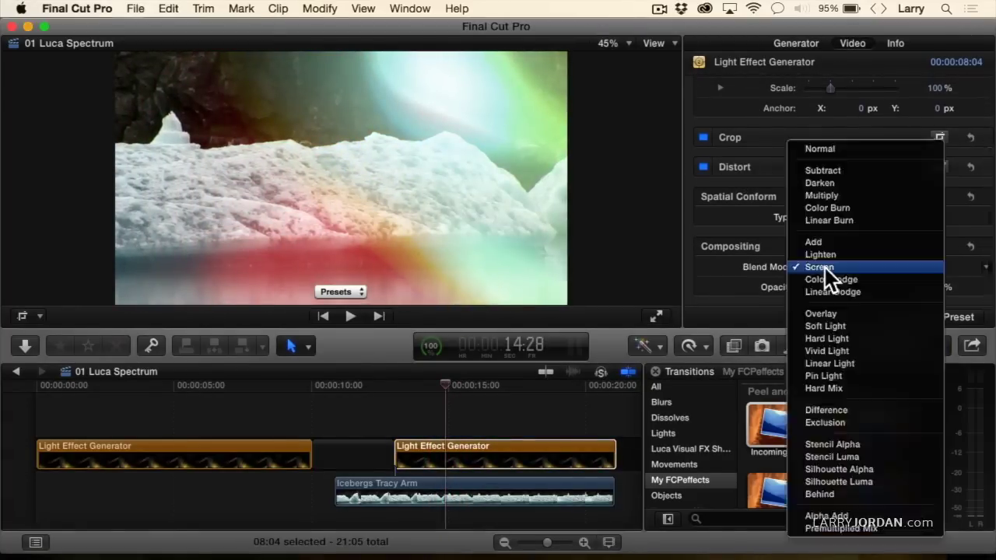
left_click(831, 148)
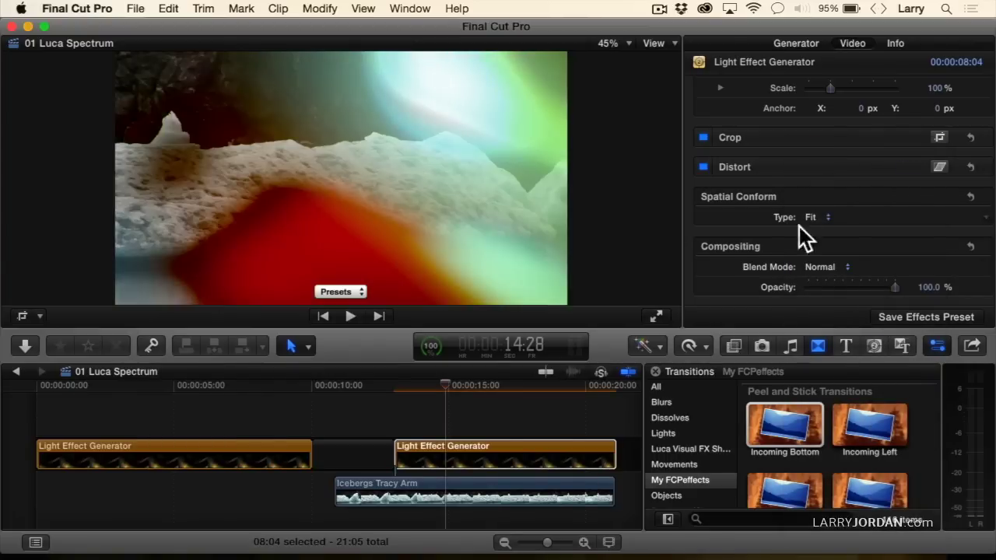
left_click(826, 265)
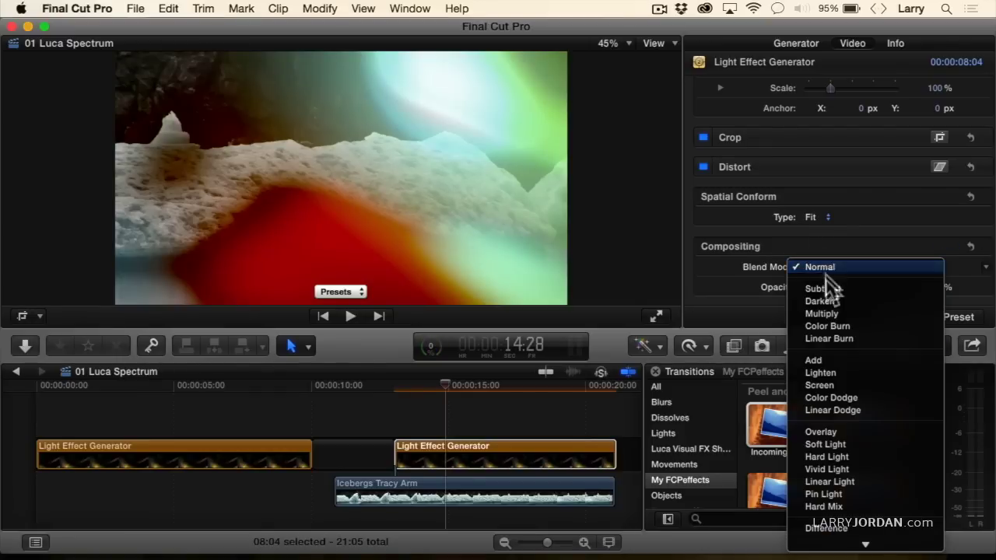
left_click(827, 385)
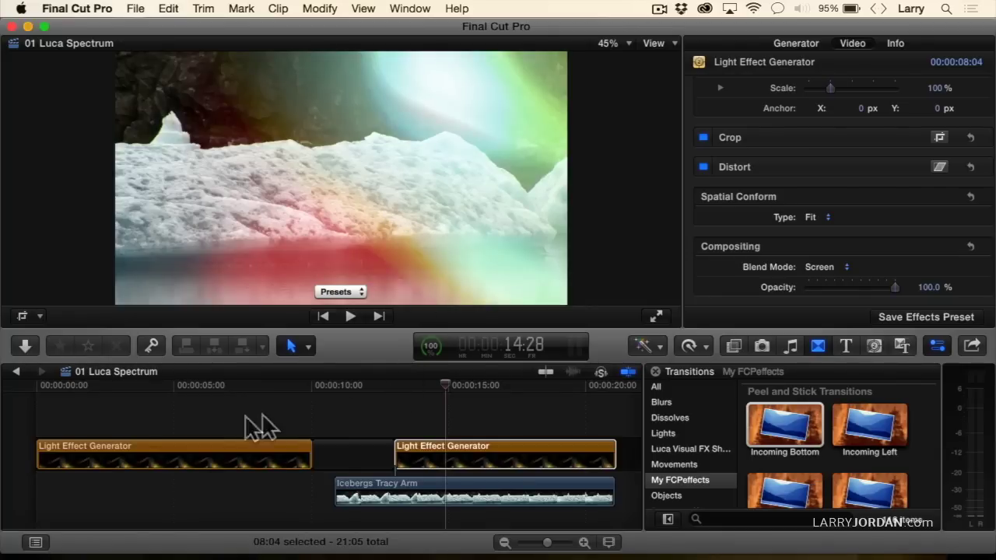
left_click_drag(184, 387, 47, 379)
key("space")
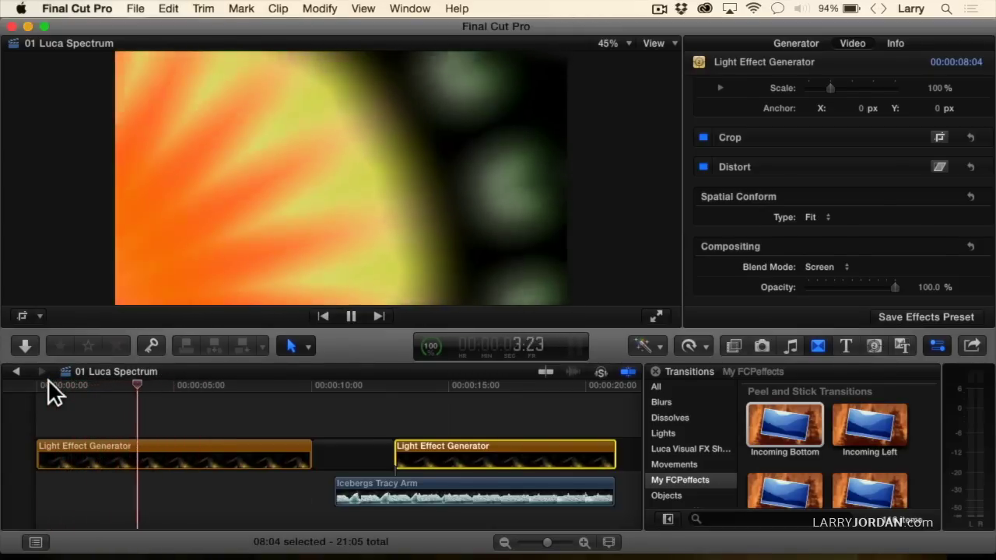
key("space")
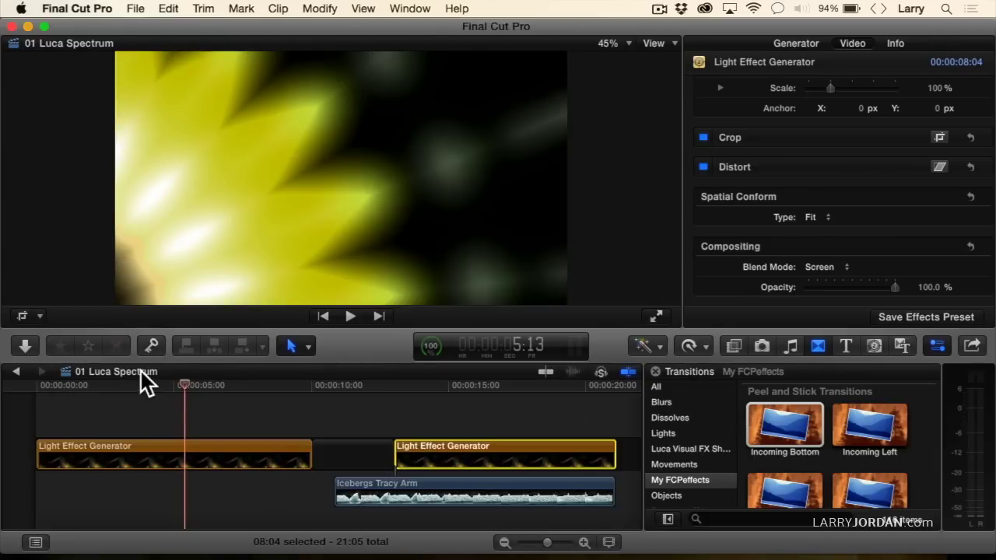
left_click(210, 385)
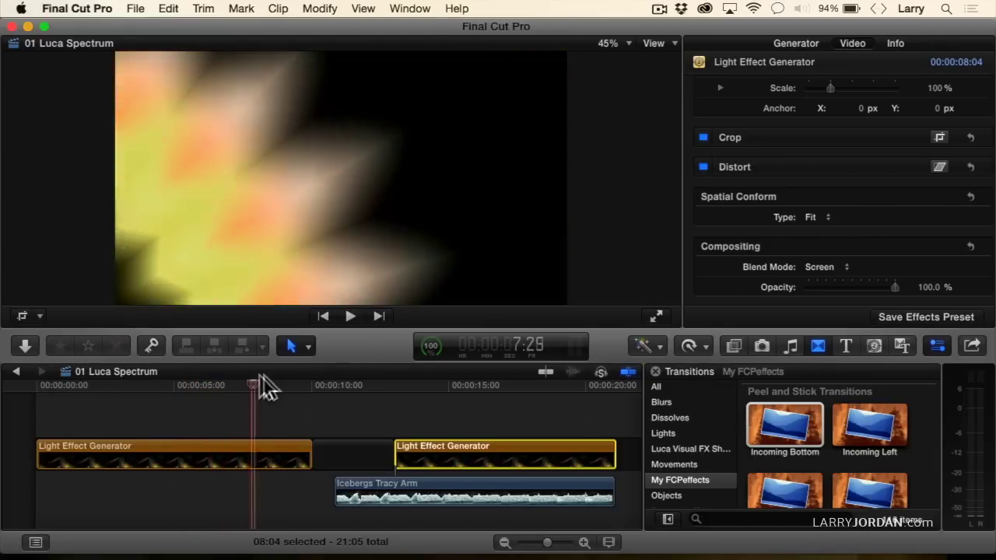